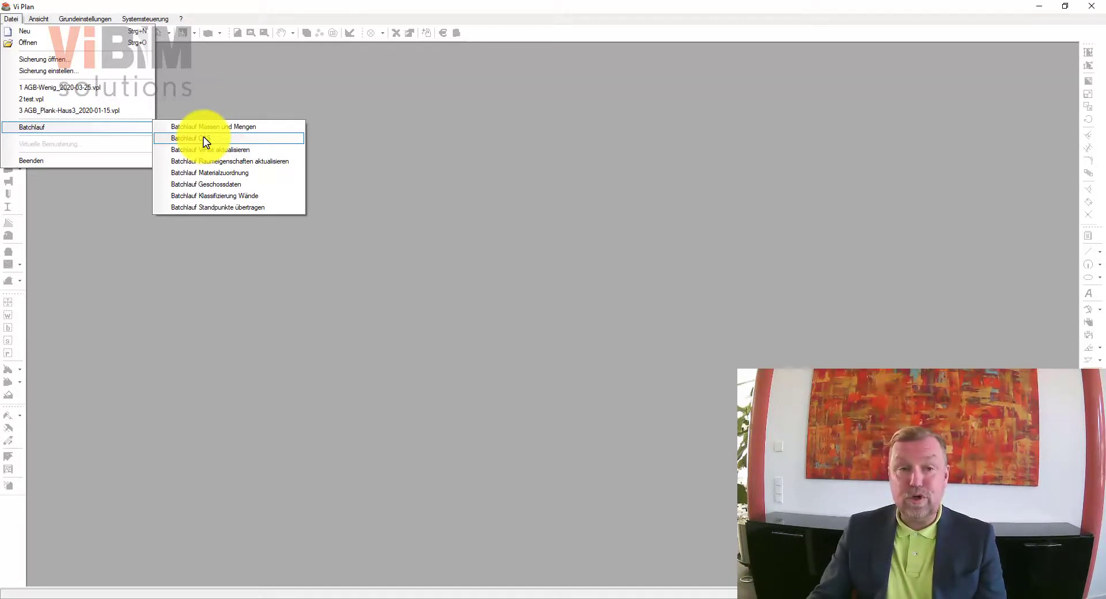
Start Batchlauf CAS to bring up the Vi CAS Export-Einstellungen dialog
left_click(203, 138)
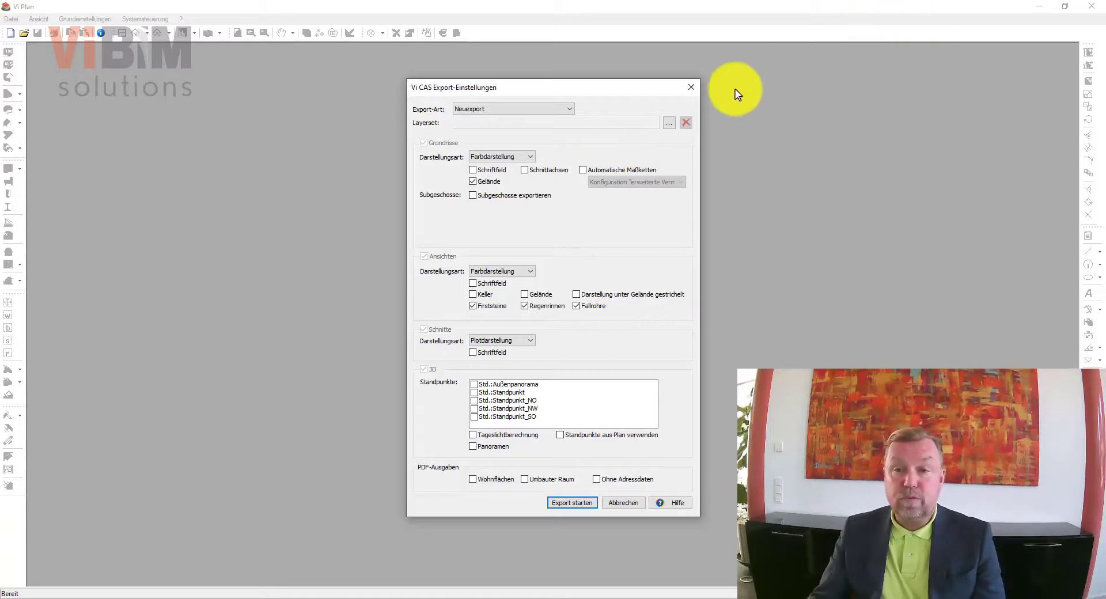
left_click(670, 123)
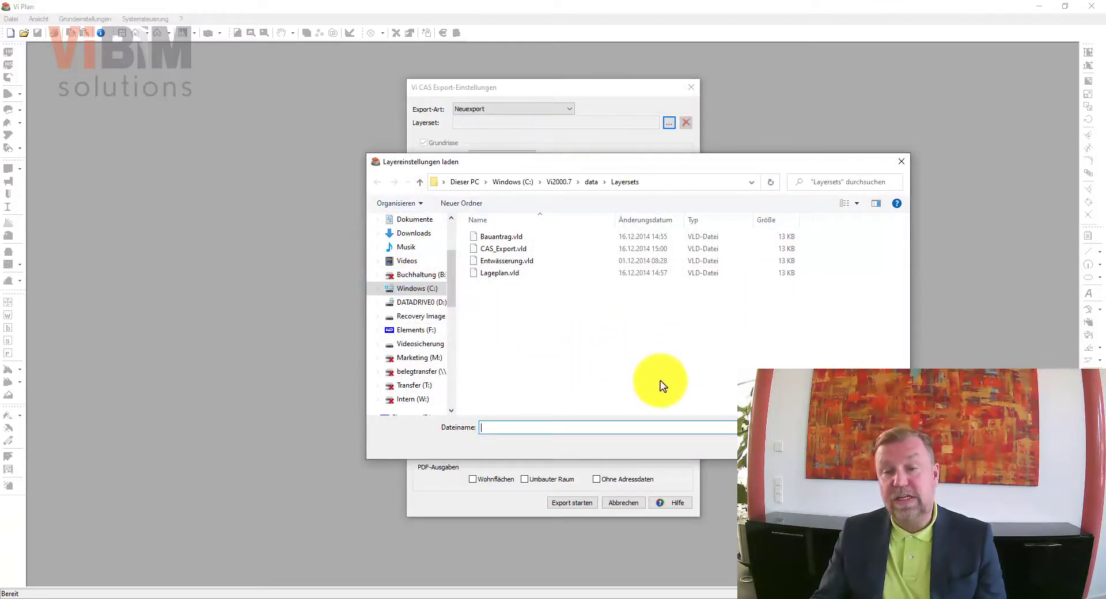
key("Escape")
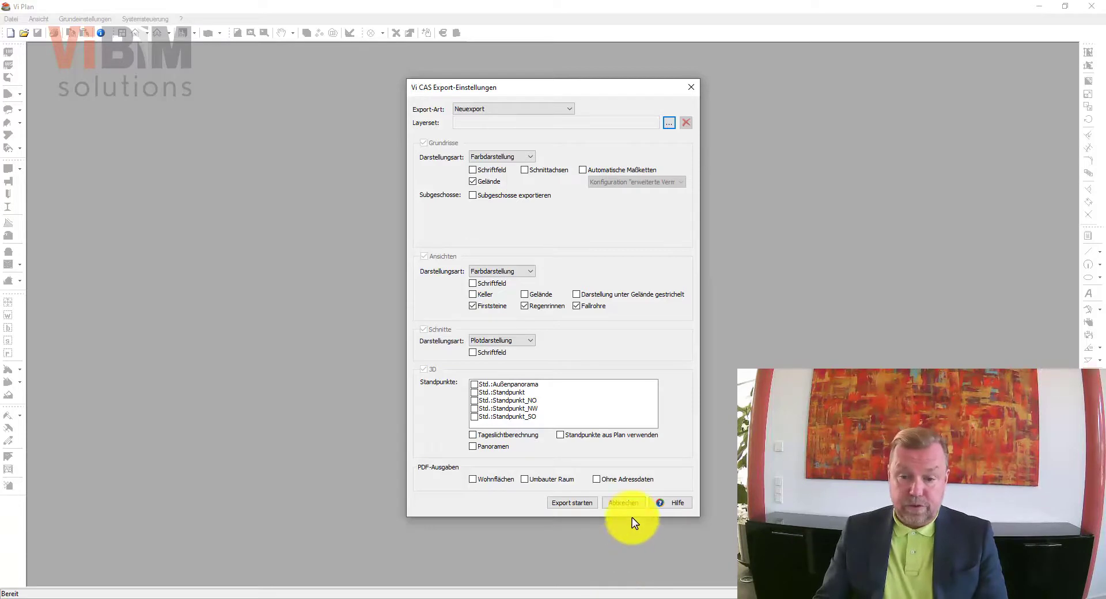
Cancel the CAS export settings and reopen the Datei menu's Batchlauf functions
left_click(623, 502)
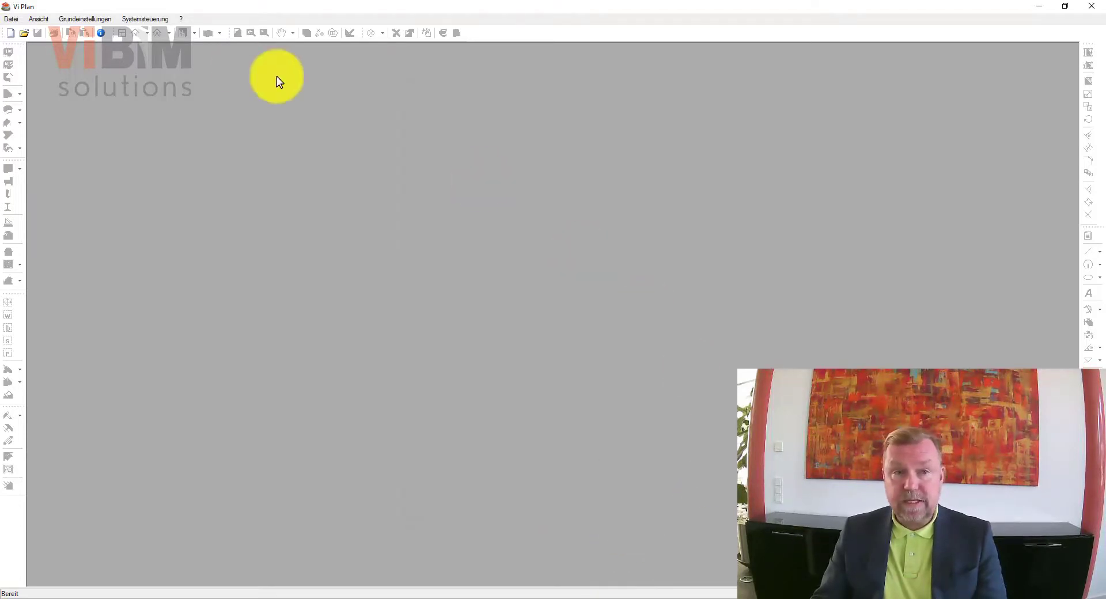
left_click(15, 18)
mouse_move(32, 127)
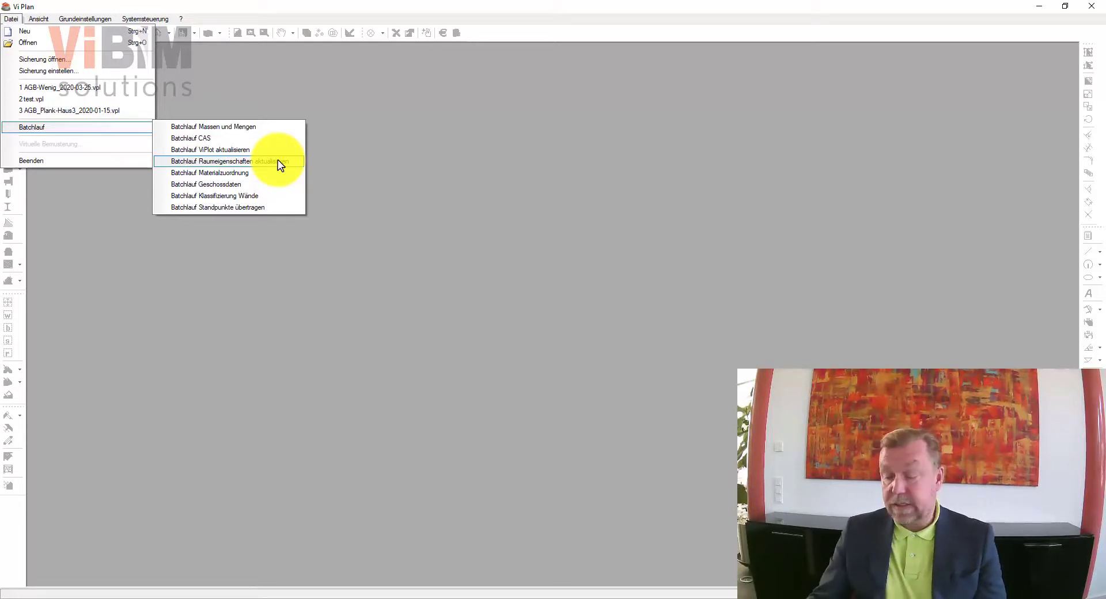
Open Batchlauf Raumeigenschaften aktualisieren with Farben, Schraffuren, Material and Klassifizierung unticked, then cancel it
left_click(277, 163)
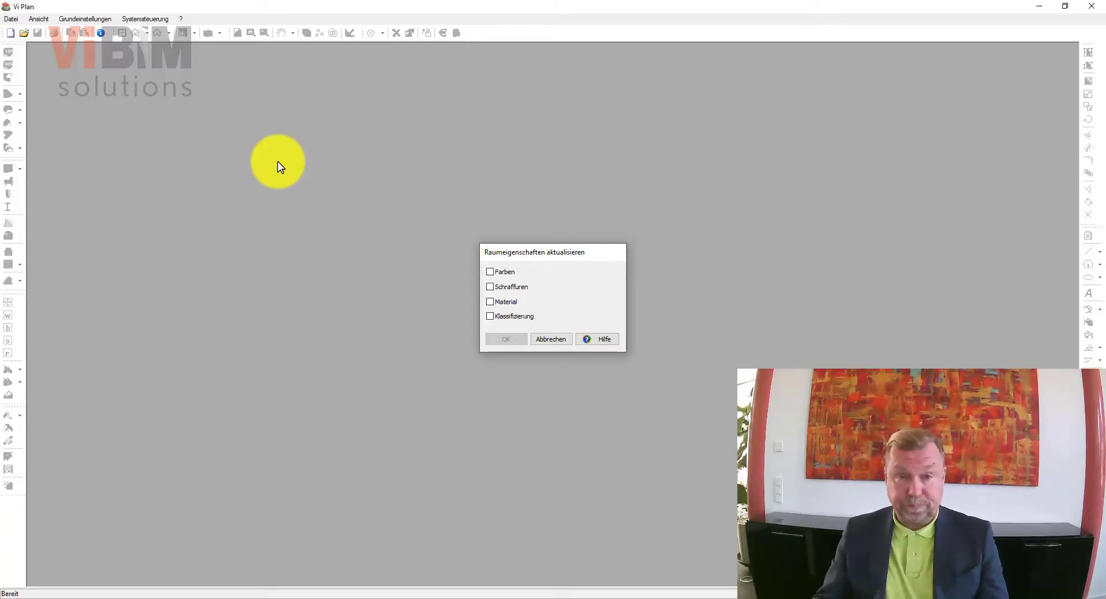
key("Escape")
Open Batchlauf Materialzuordnung, preview the Küchen and komplett template folders, and cancel without loading
left_click(7, 20)
mouse_move(32, 127)
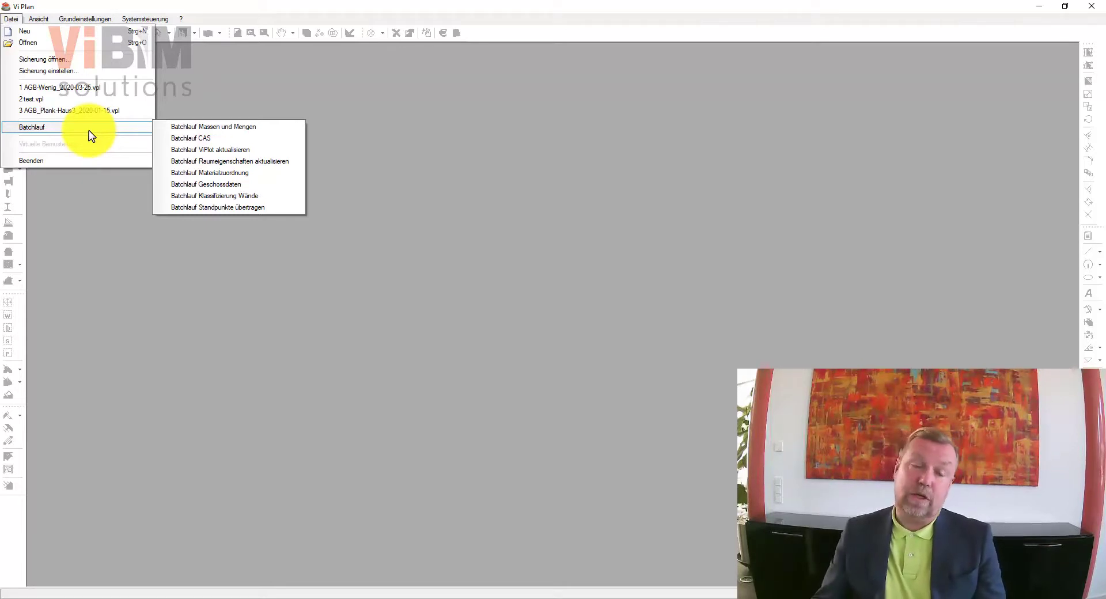
left_click(279, 174)
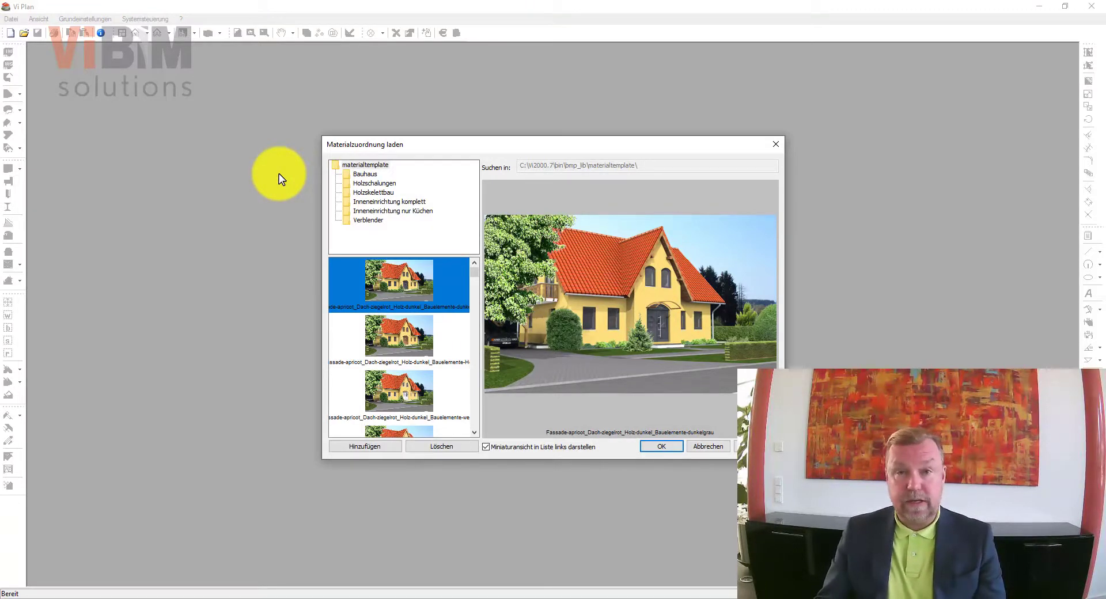
left_click(410, 209)
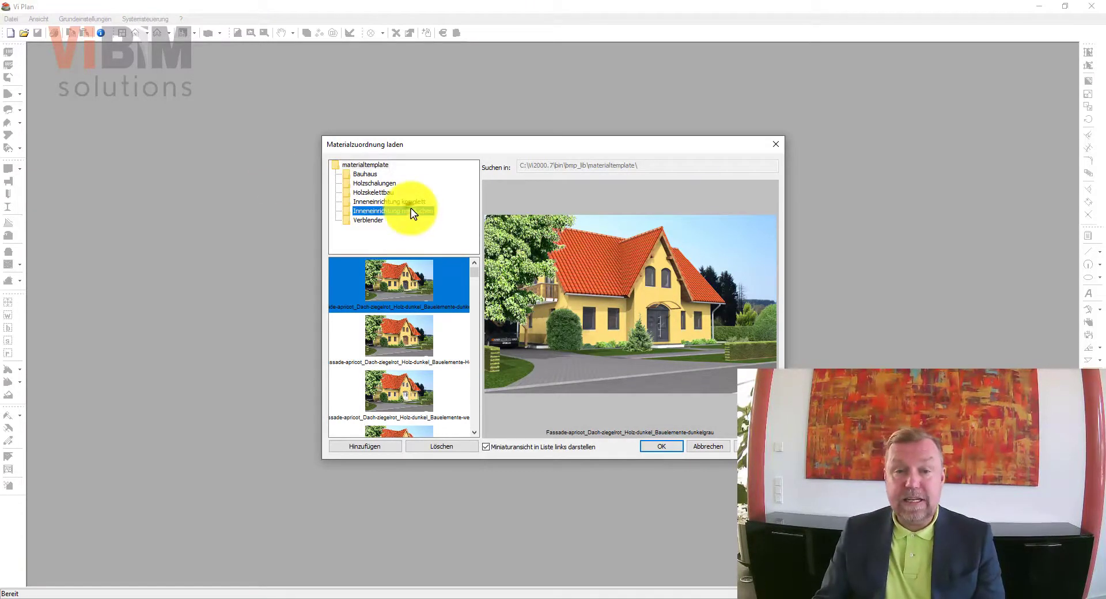
left_click(395, 202)
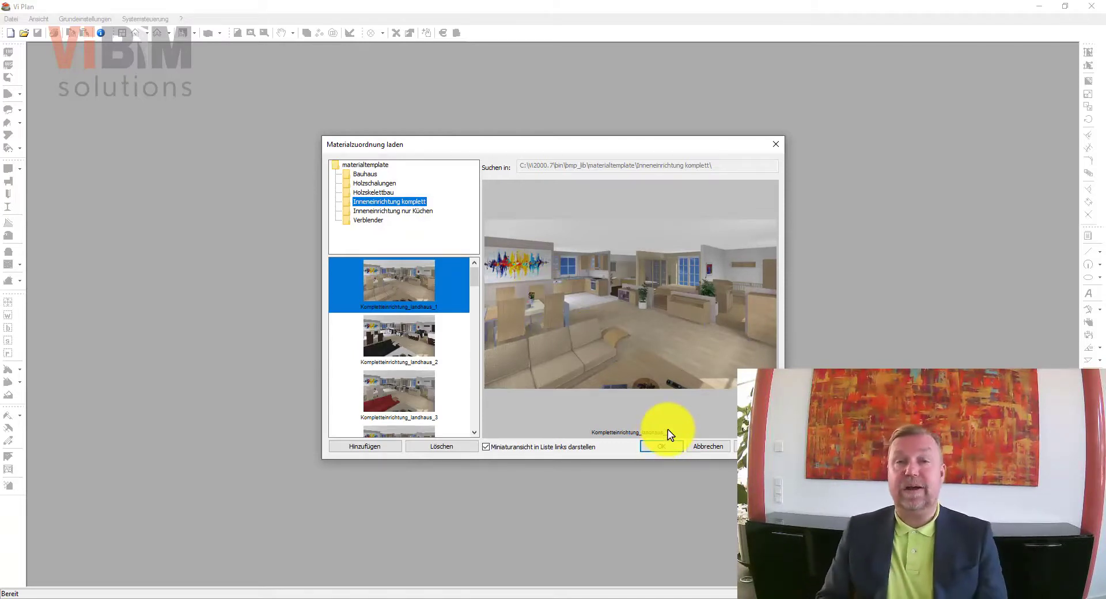
left_click(700, 451)
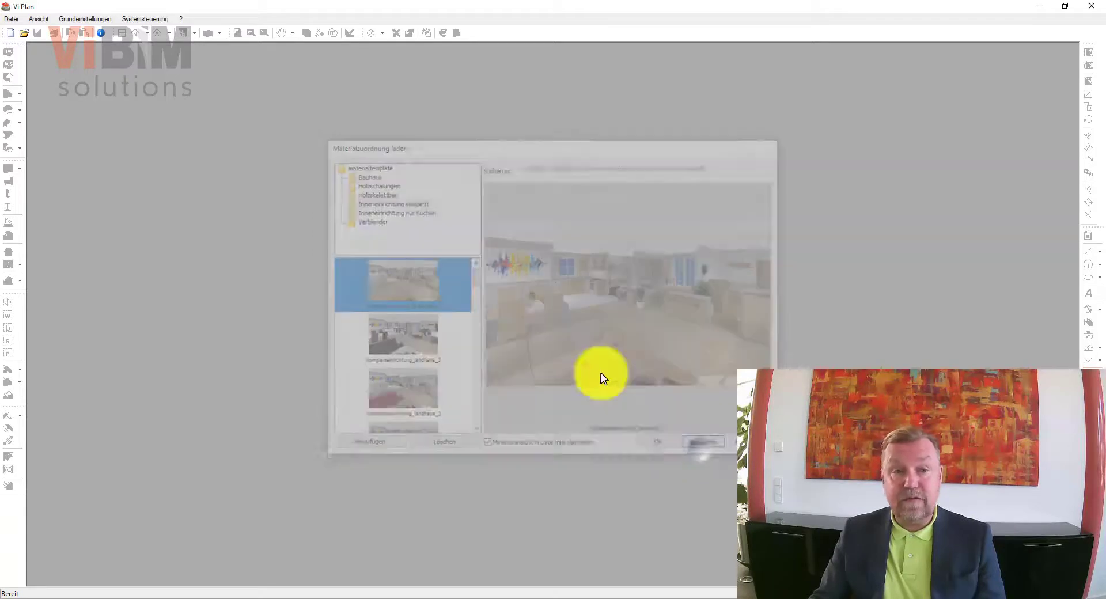
Reopen the Datei menu to list the Batchlauf functions
left_click(11, 18)
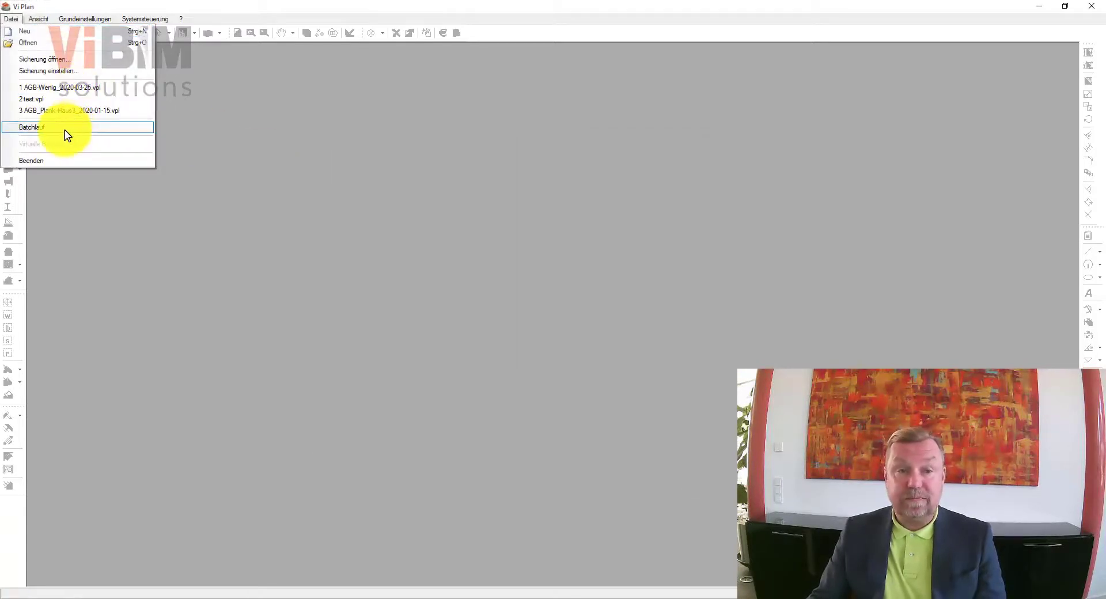